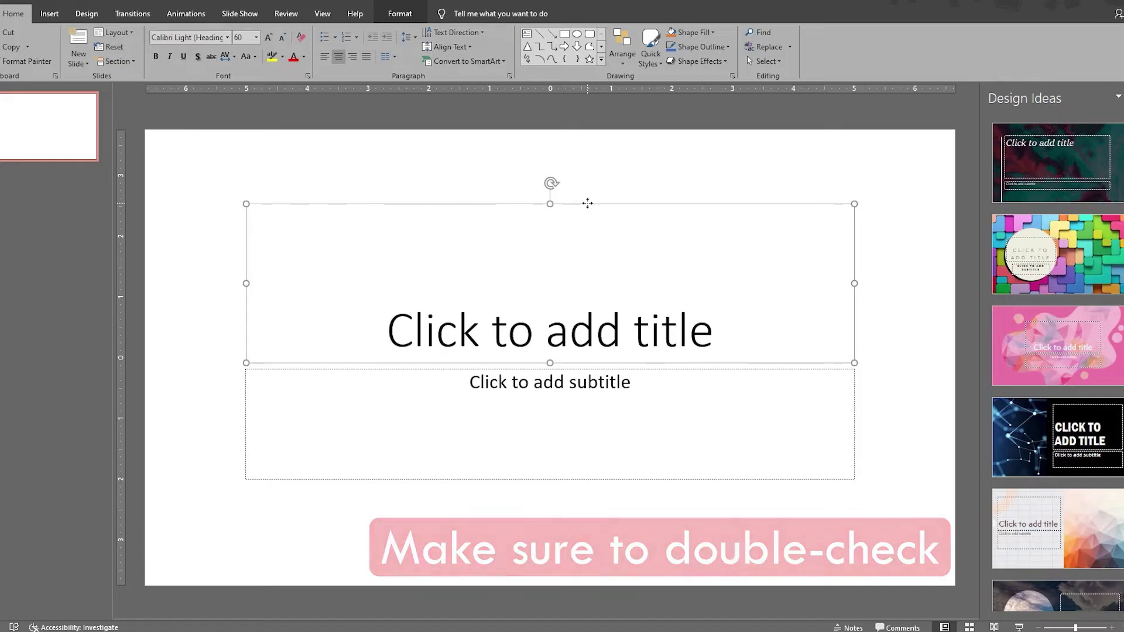
Cut the title placeholder from the slide using its right-click menu
right_click(587, 204)
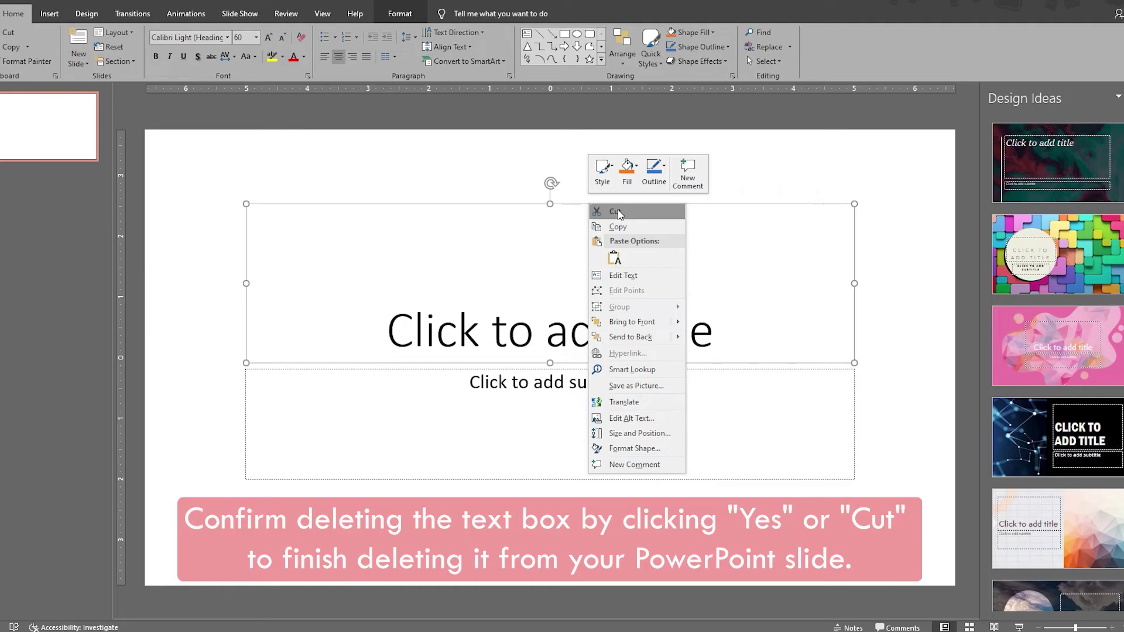
click(617, 213)
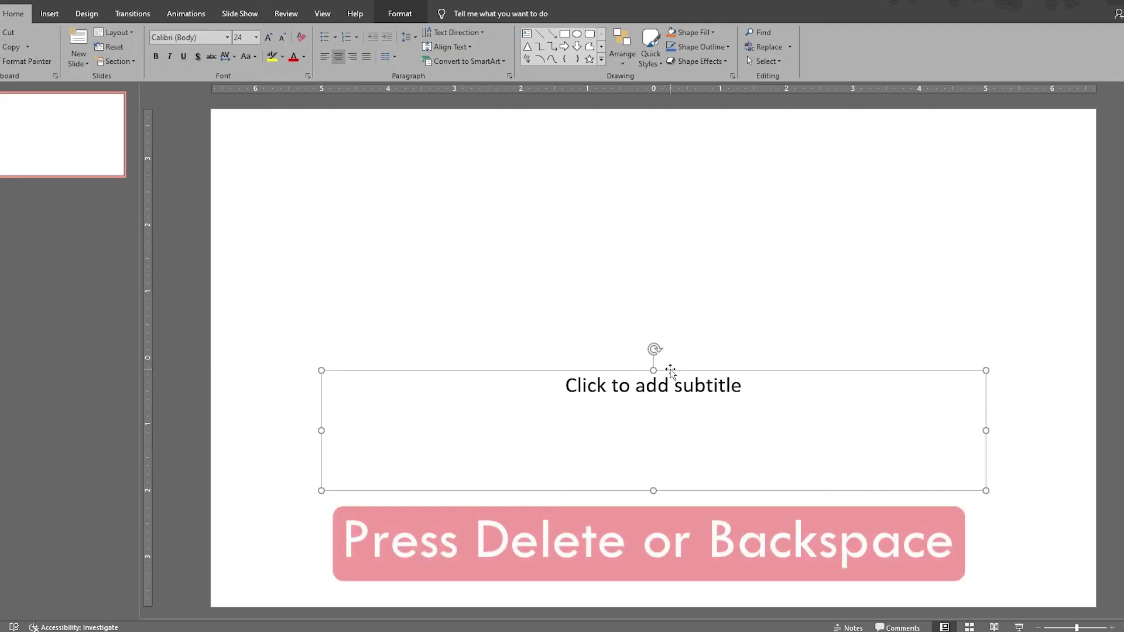
Delete the selected subtitle placeholder, leaving an empty slide
key(Delete)
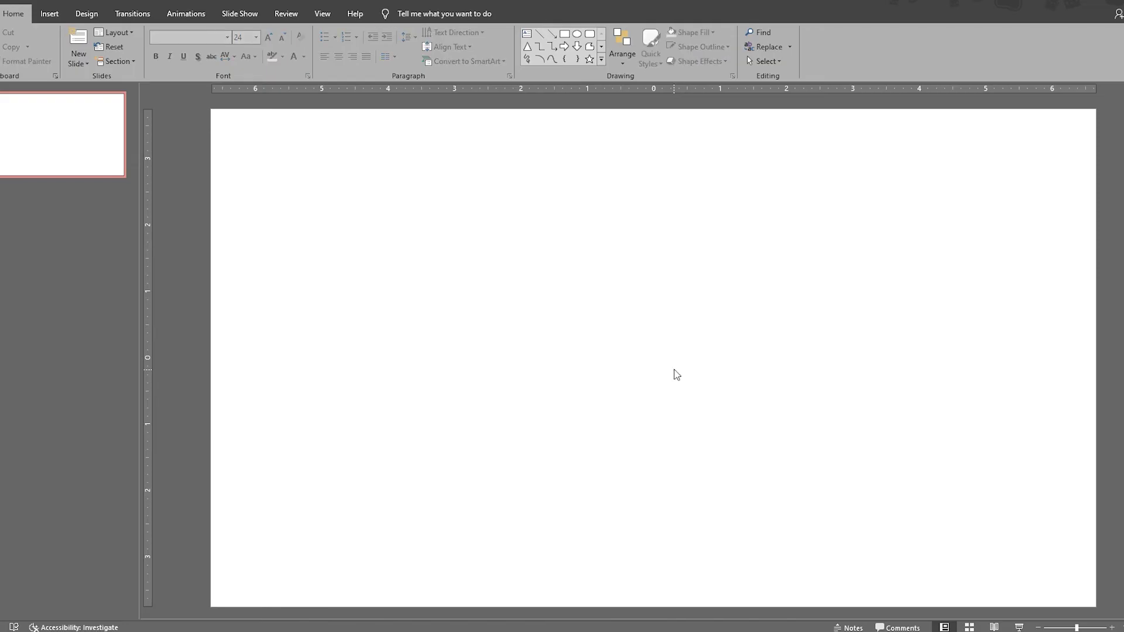